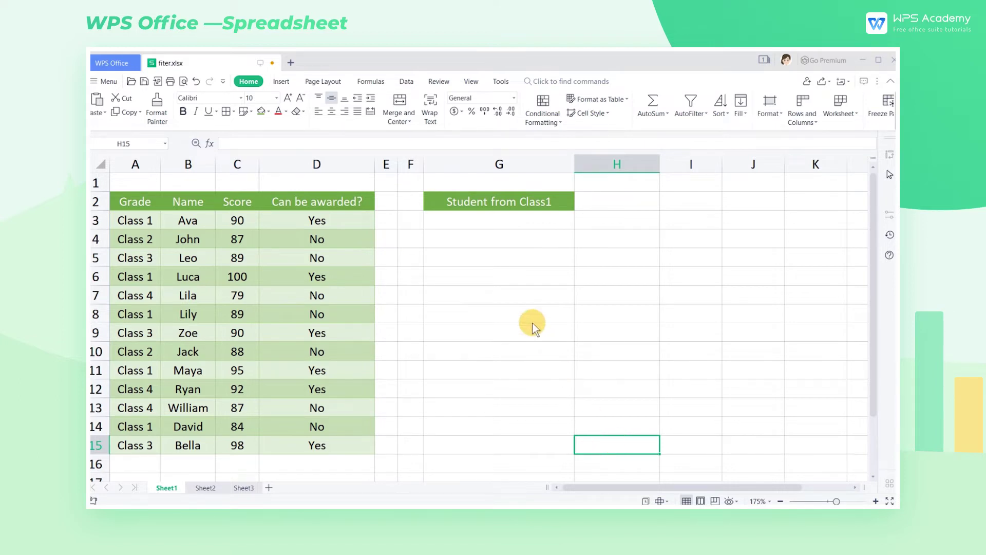
- Enter =FILTER(B3:B15,A3:A15="Class 1") as an array formula across G3:G15
{"action": "left_click_drag", "start_coordinate": [476, 227], "coordinate": [500, 439]}
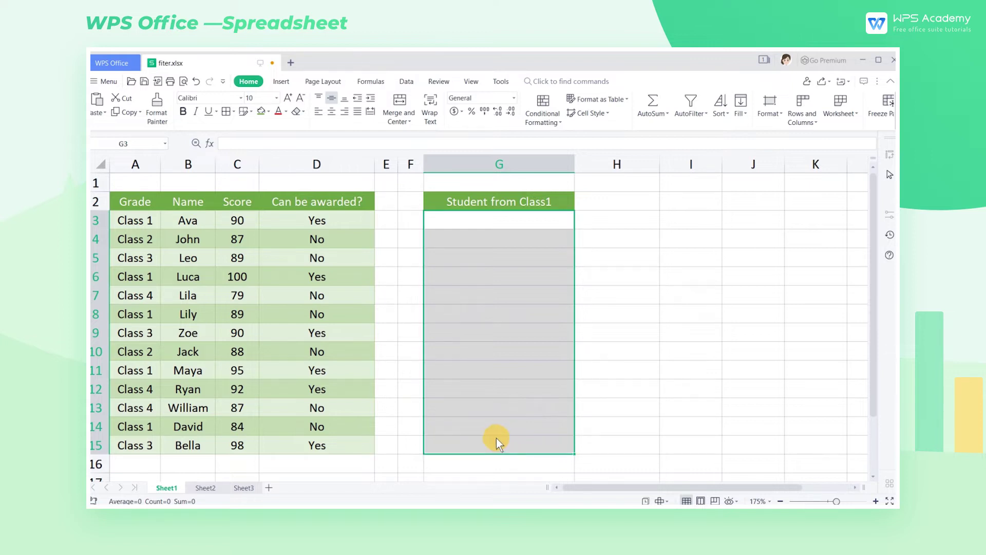
{"action": "left_click", "coordinate": [316, 147]}
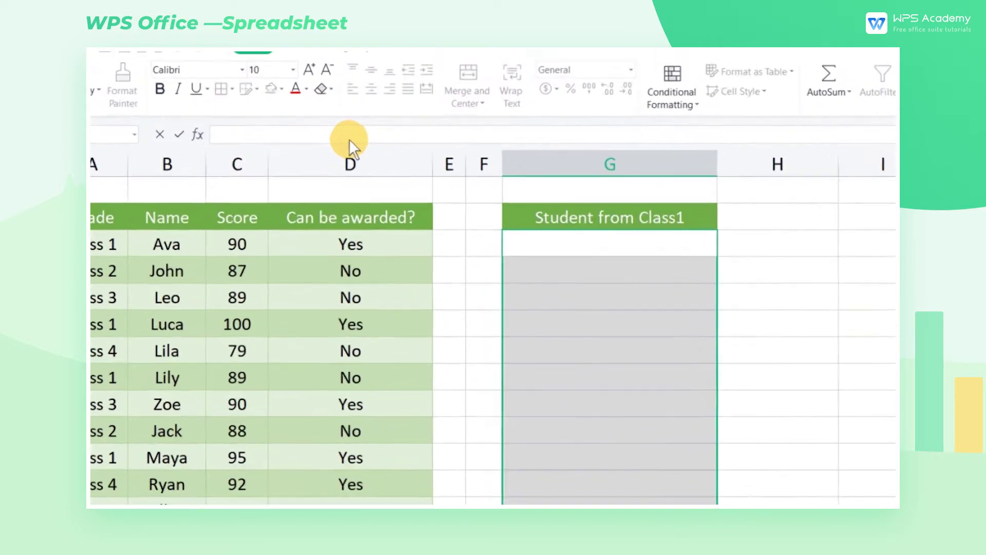
{"action": "type", "text": "=filter"}
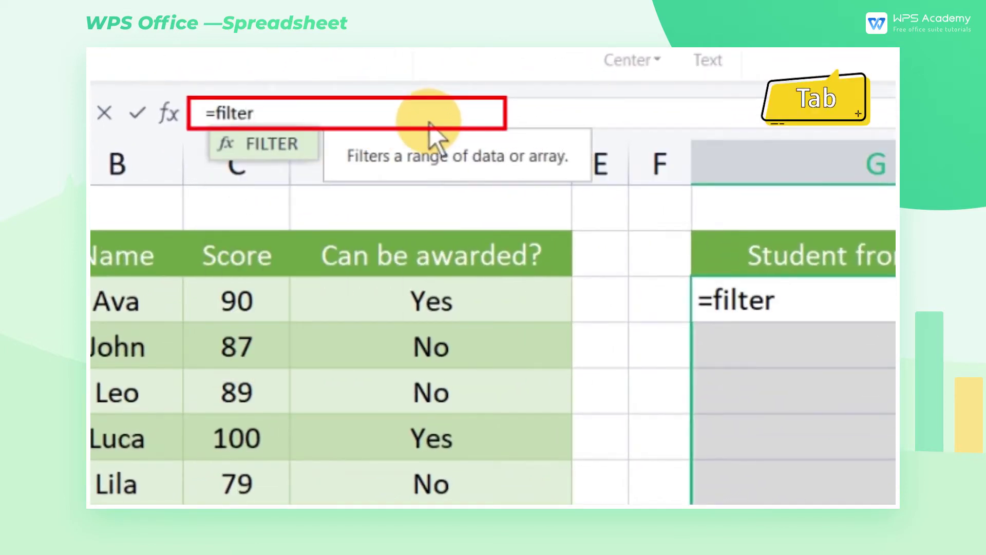
{"action": "key", "text": "Tab"}
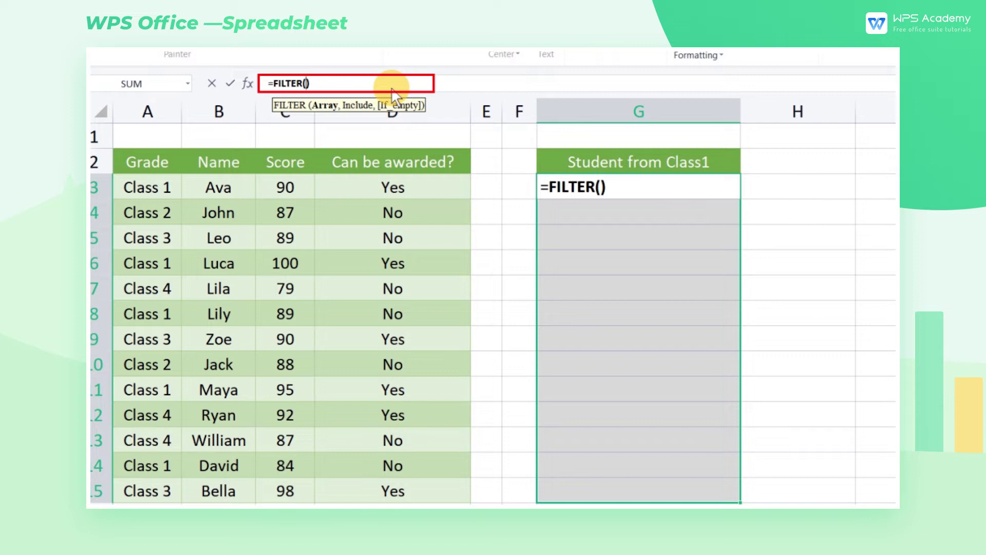
{"action": "left_click_drag", "start_coordinate": [242, 183], "coordinate": [232, 484]}
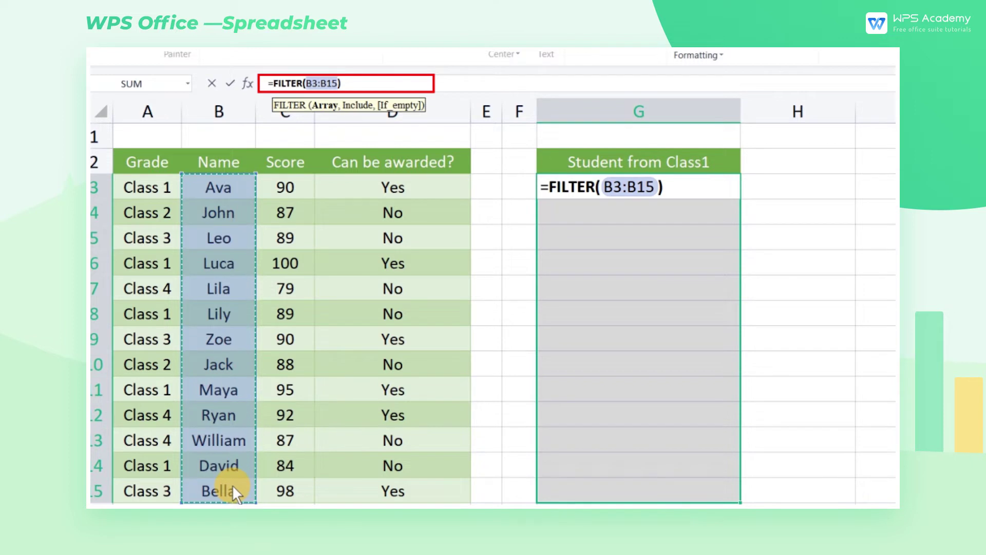
{"action": "type", "text": ","}
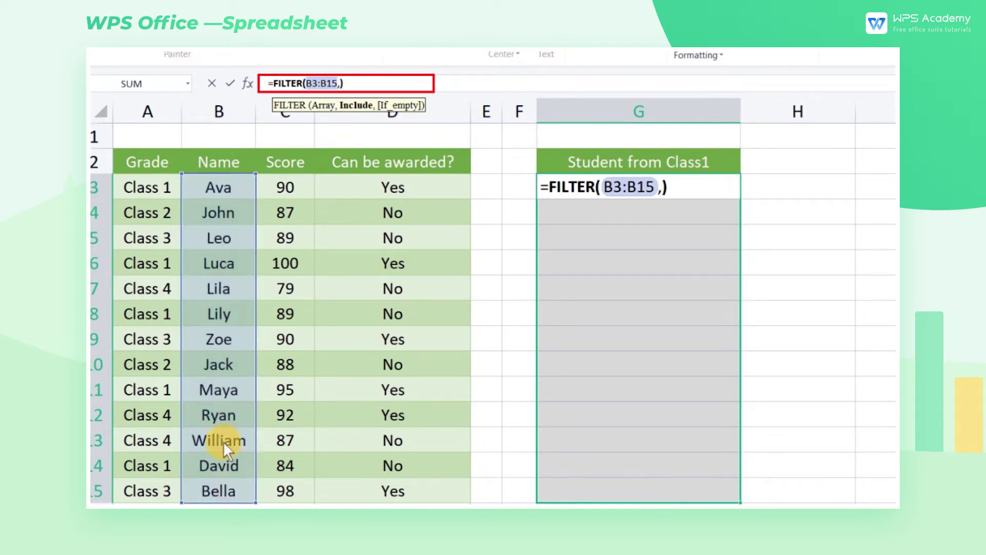
{"action": "left_click_drag", "start_coordinate": [163, 197], "coordinate": [160, 486]}
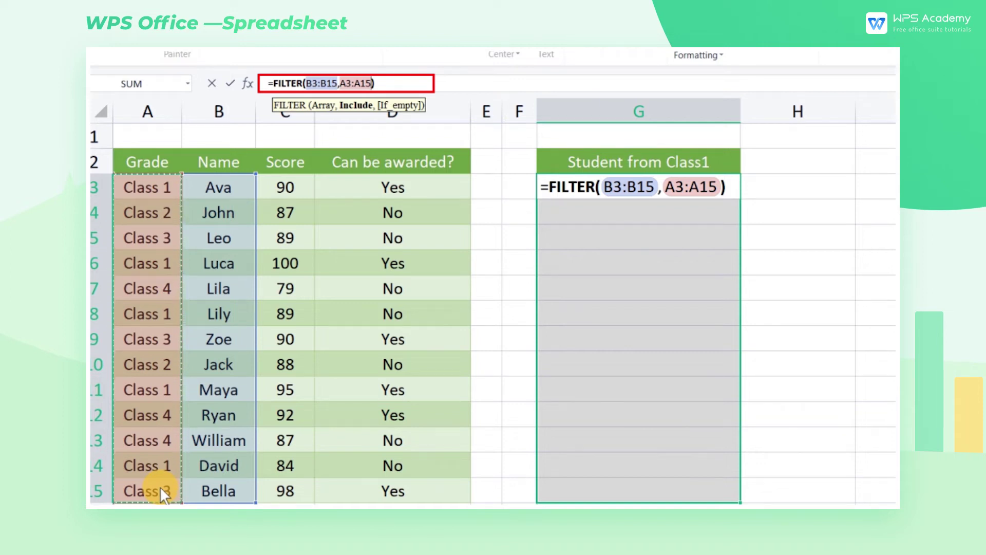
{"action": "type", "text": "=\"Class 1\""}
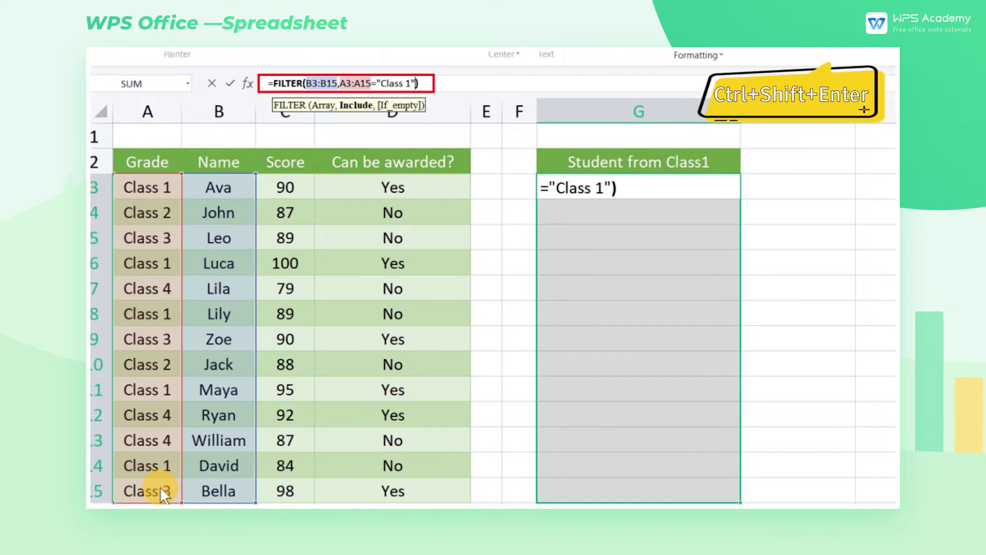
{"action": "key", "text": "ctrl+shift+Return"}
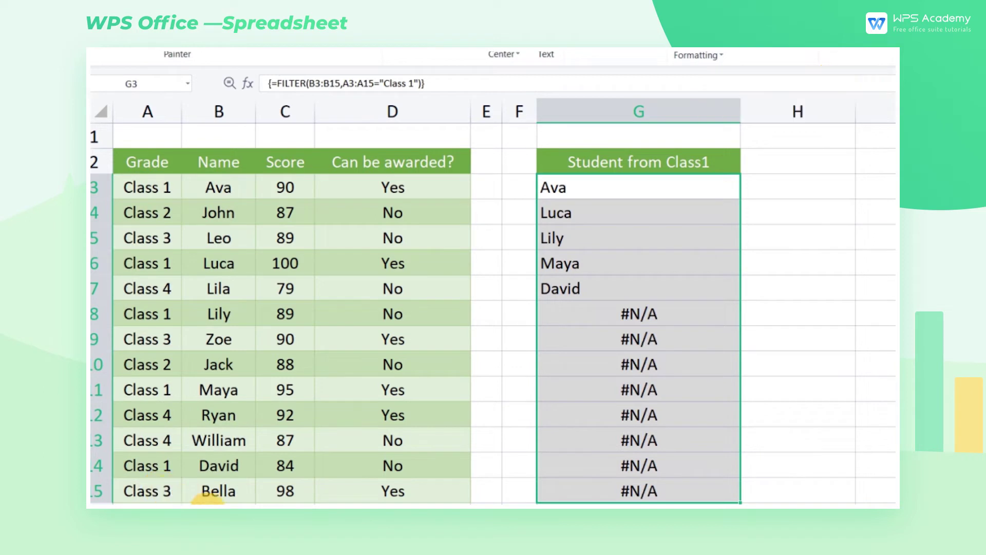
{"action": "left_click", "coordinate": [763, 496]}
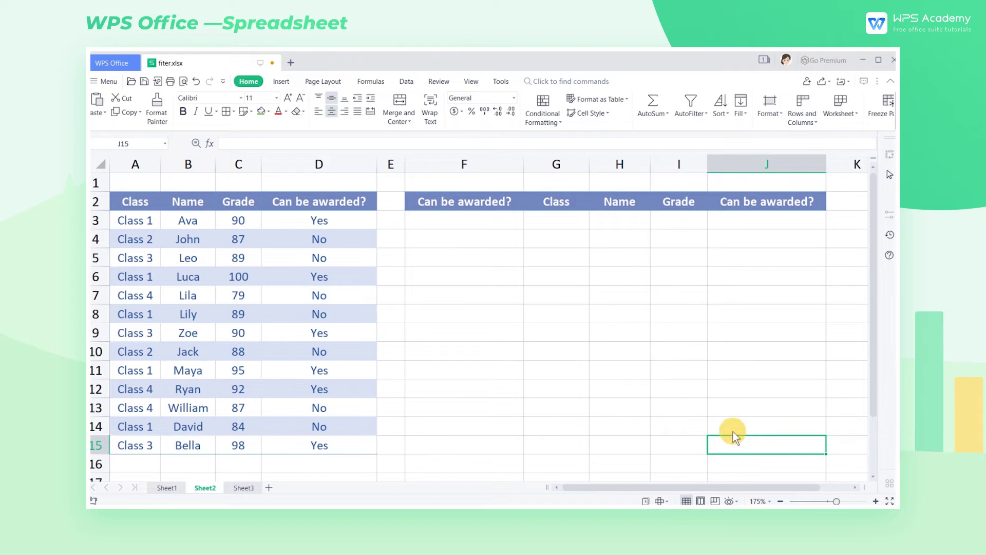
- Add a drop-down list with choices Yes and No to cell F3
{"action": "left_click", "coordinate": [489, 221]}
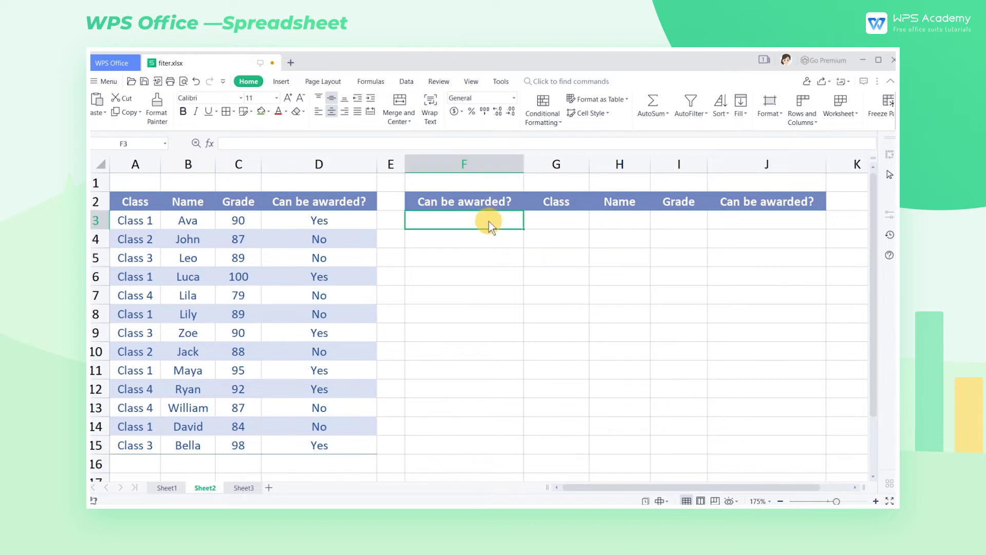
{"action": "left_click", "coordinate": [406, 81]}
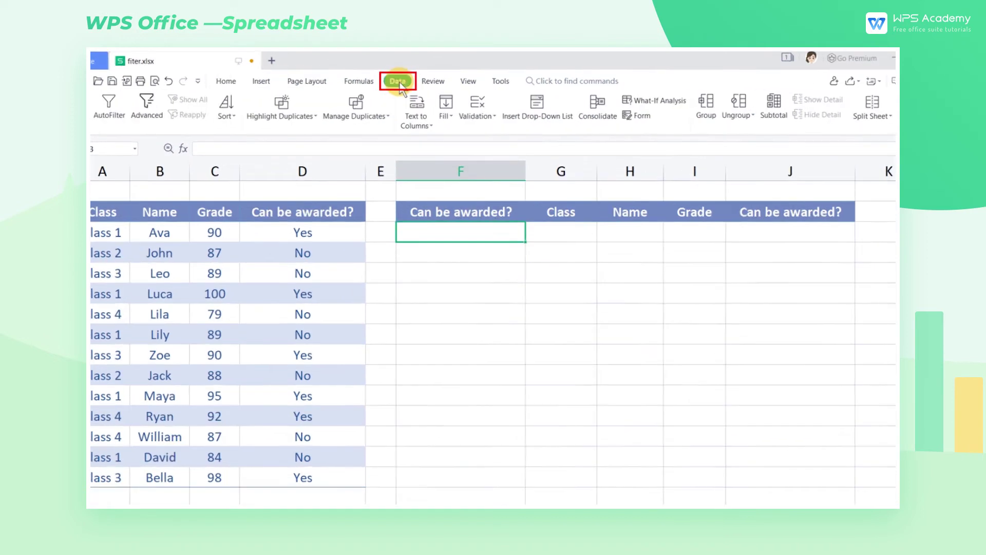
{"action": "left_click", "coordinate": [591, 122]}
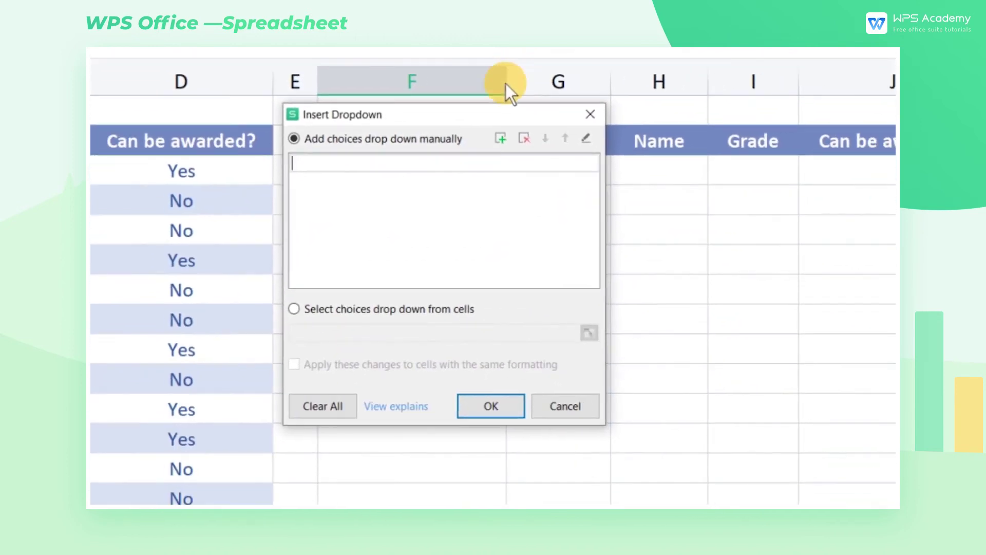
{"action": "left_click_drag", "start_coordinate": [499, 110], "coordinate": [515, 186]}
{"action": "type", "text": "Yes"}
{"action": "left_click", "coordinate": [516, 219]}
{"action": "type", "text": "No"}
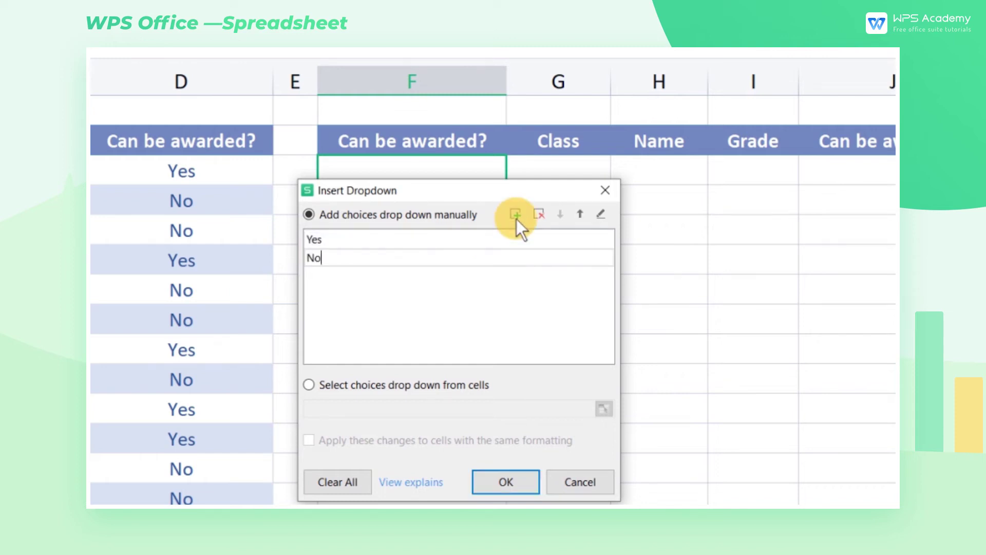
{"action": "left_click", "coordinate": [518, 481]}
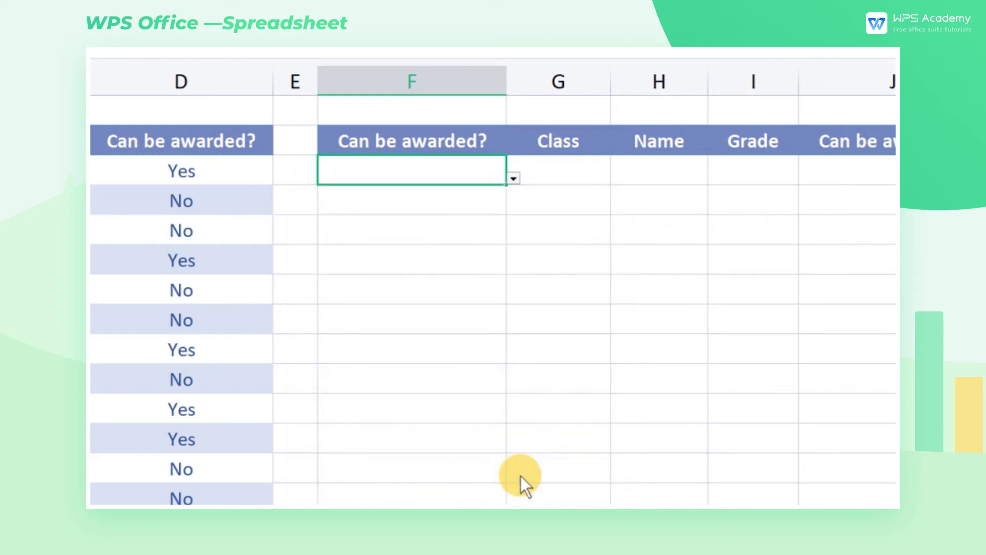
{"action": "left_click", "coordinate": [514, 179]}
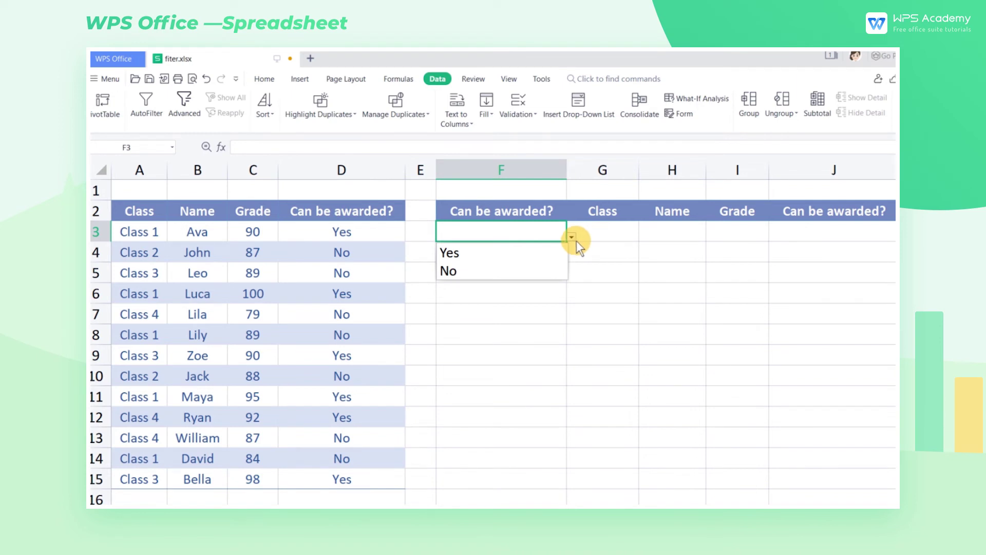
- Enter =FILTER(A3:D15,D3:D15=F3) as an array formula across G3:J15
{"action": "left_click_drag", "start_coordinate": [590, 231], "coordinate": [830, 474]}
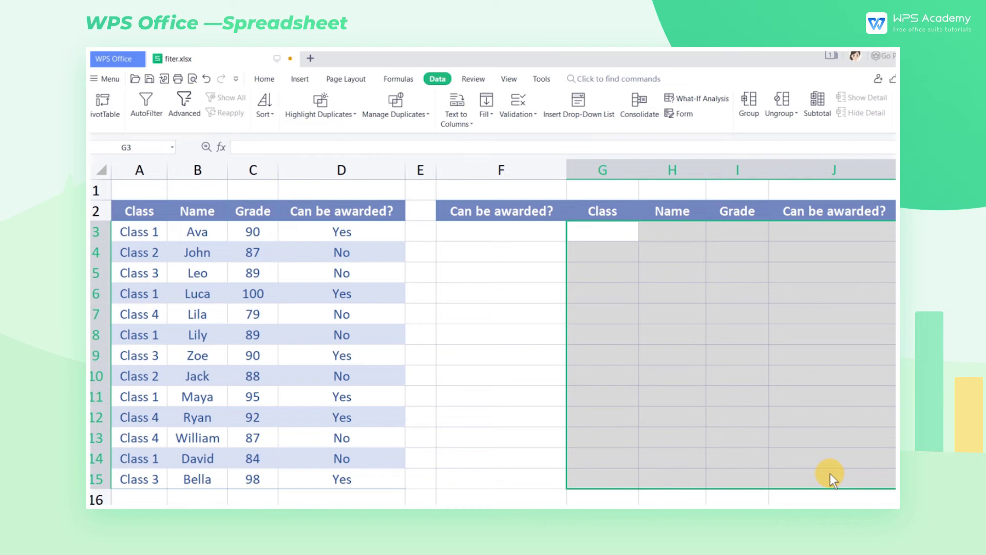
{"action": "left_click", "coordinate": [446, 149]}
{"action": "type", "text": "=filter"}
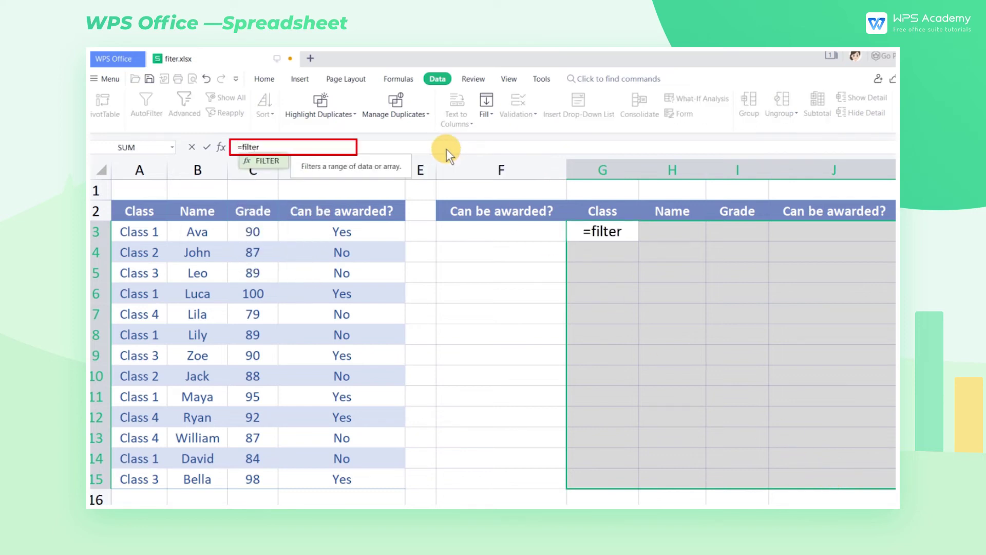
{"action": "key", "text": "Tab"}
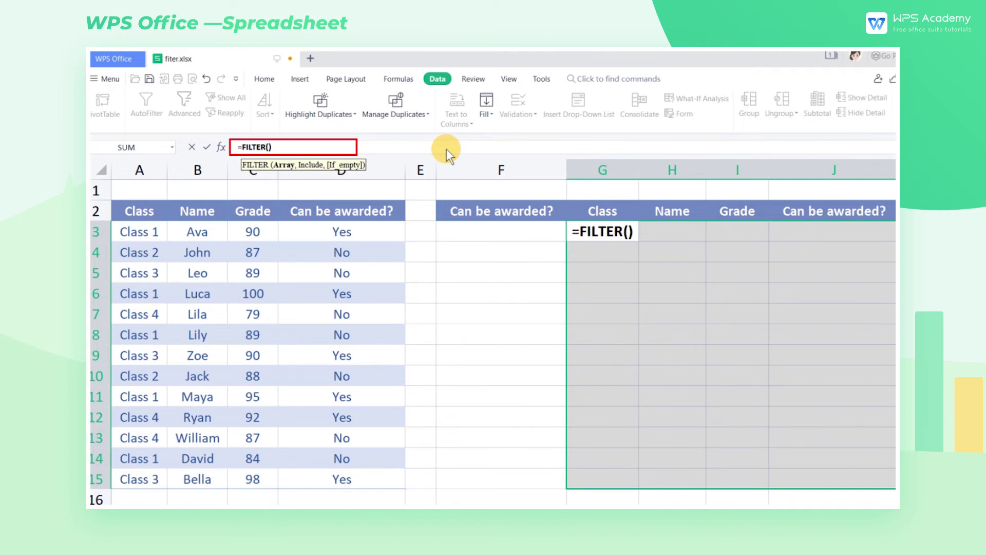
{"action": "mouse_move", "coordinate": [152, 222]}
{"action": "left_mouse_down"}
{"action": "mouse_move", "coordinate": [319, 431]}
{"action": "mouse_move", "coordinate": [334, 471]}
{"action": "left_mouse_up"}
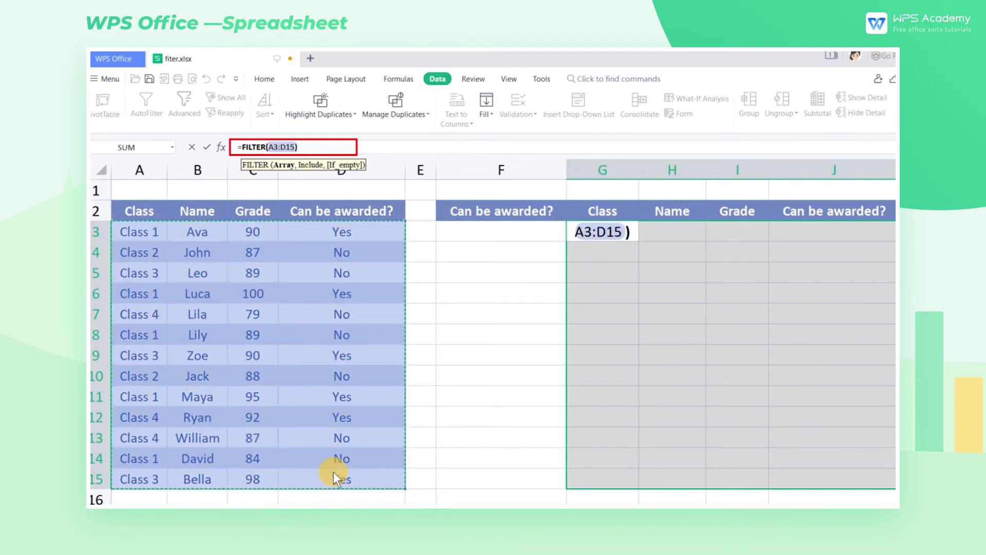
{"action": "type", "text": ","}
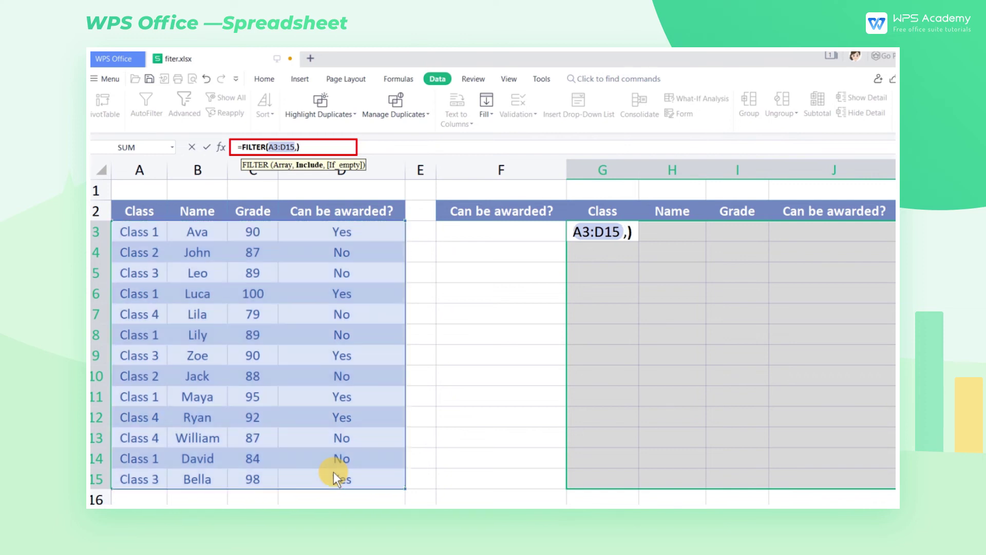
{"action": "left_click_drag", "start_coordinate": [359, 226], "coordinate": [367, 472]}
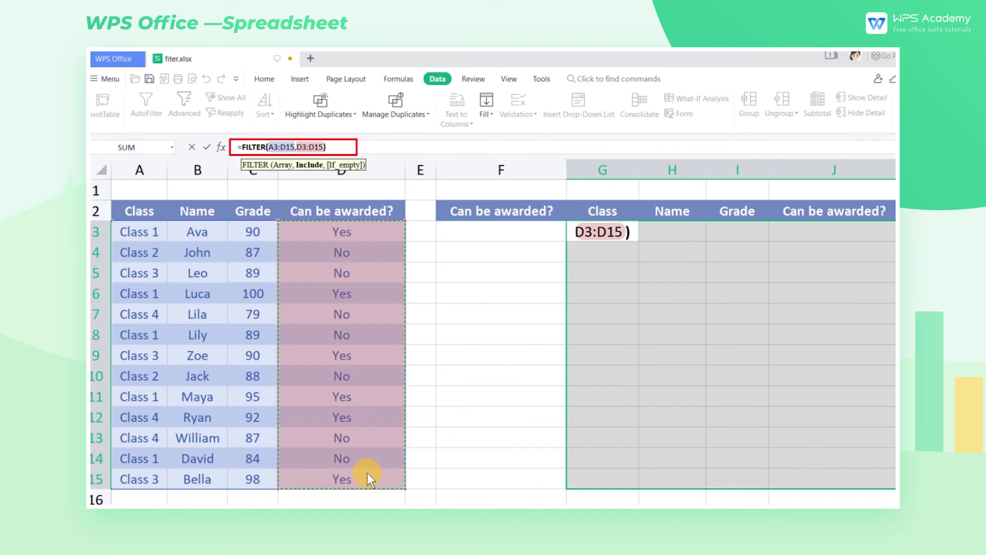
{"action": "type", "text": "="}
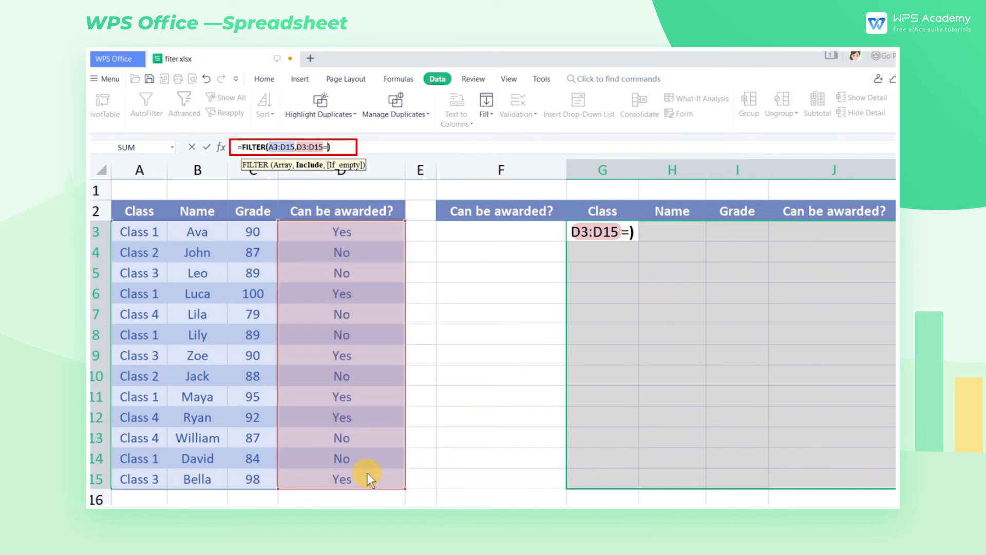
{"action": "left_click", "coordinate": [466, 237]}
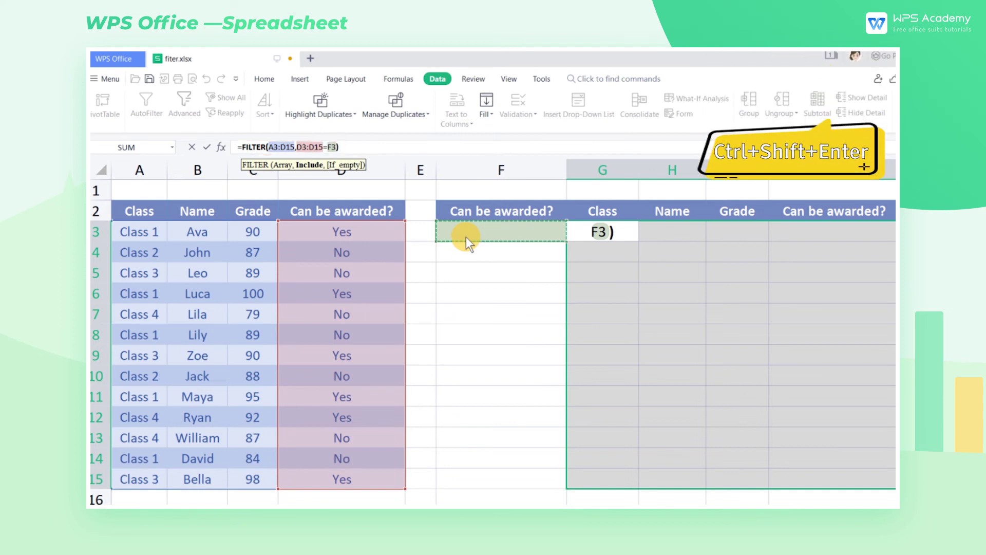
{"action": "key", "text": "ctrl+shift+Return"}
- Switch F3's dropdown to Yes, then to No, to test the filtered list
{"action": "left_click", "coordinate": [466, 236]}
{"action": "left_click", "coordinate": [571, 237]}
{"action": "left_click", "coordinate": [555, 251]}
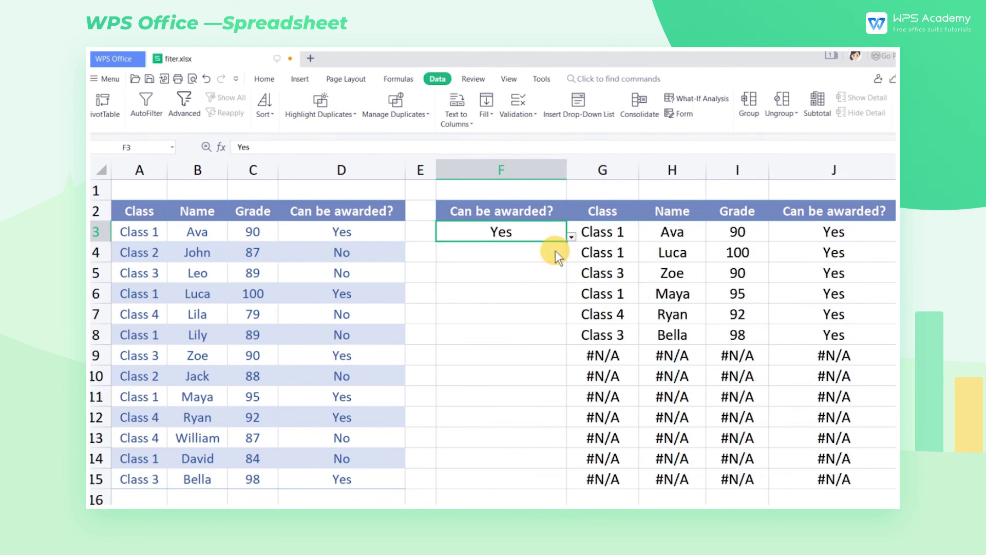
{"action": "left_click", "coordinate": [571, 237]}
{"action": "left_click", "coordinate": [555, 268]}
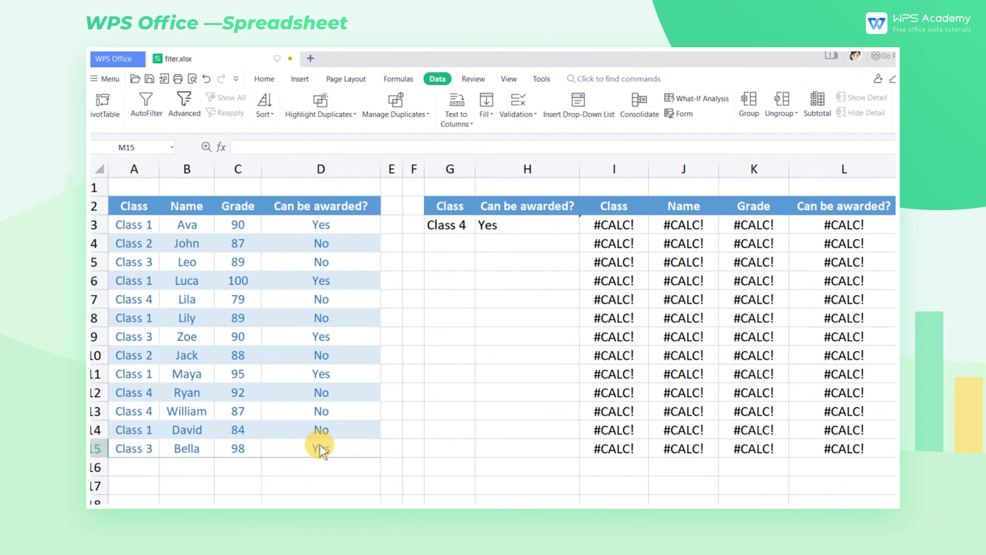
- Add "not found" as the third argument of the FILTER array formula in I3:L15
{"action": "left_click_drag", "start_coordinate": [608, 227], "coordinate": [826, 455]}
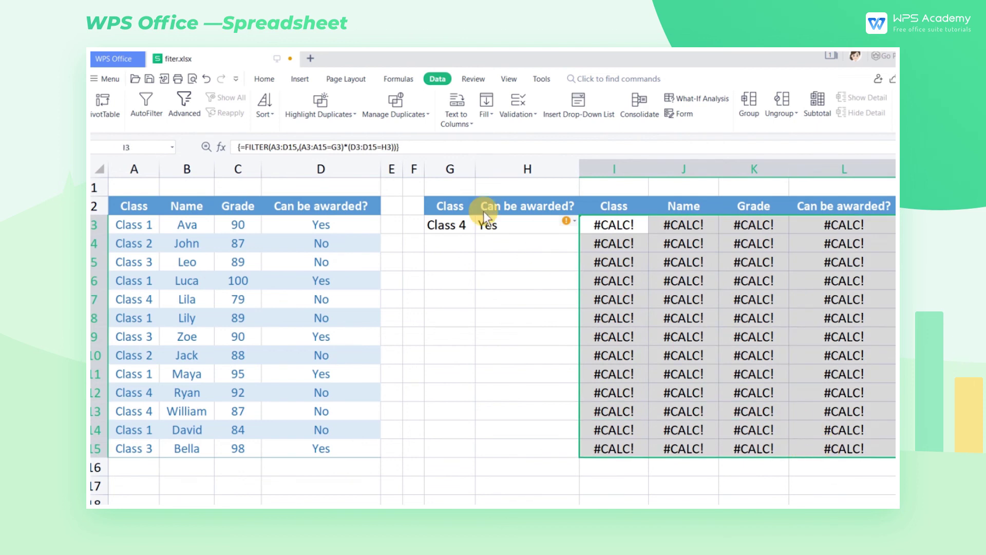
{"action": "left_click", "coordinate": [398, 149]}
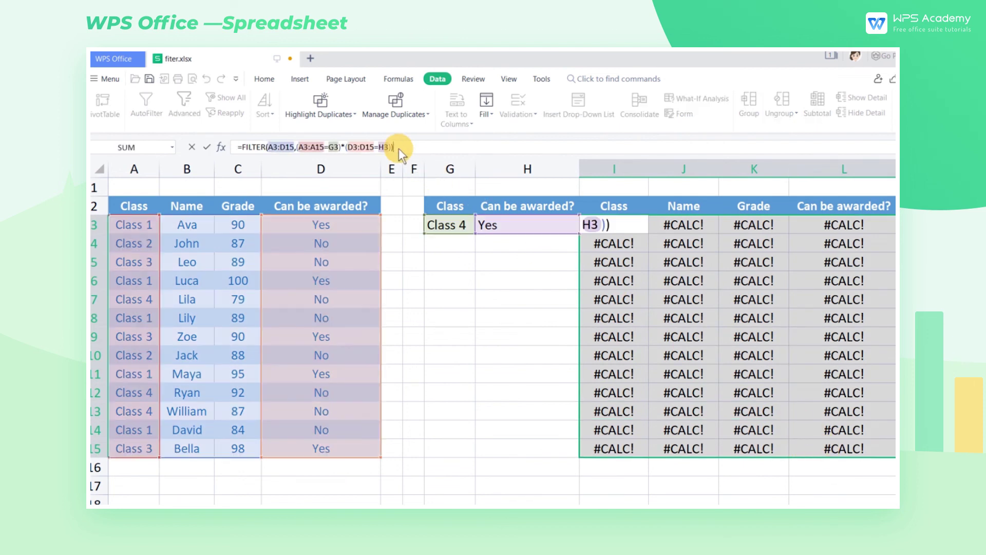
{"action": "key", "text": "Left"}
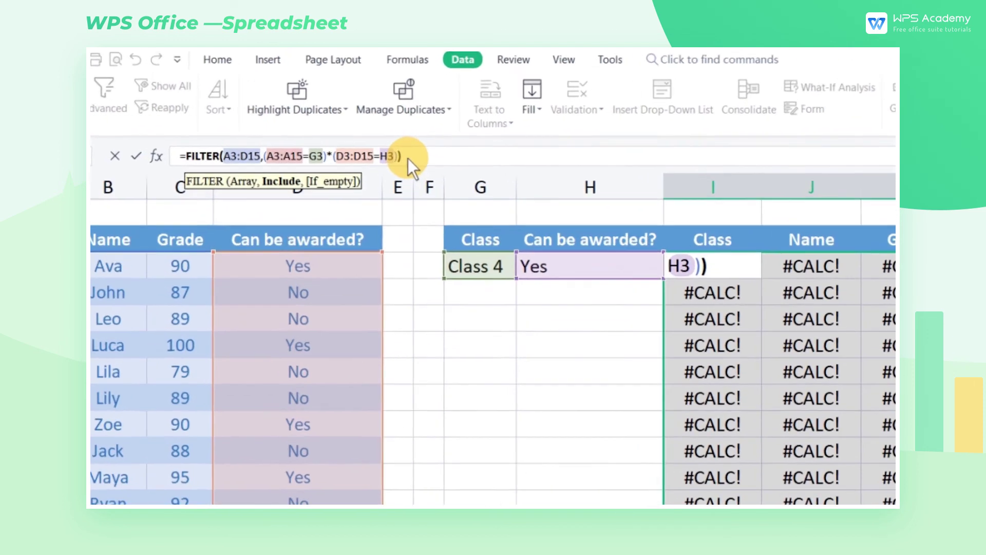
{"action": "type", "text": ",\"not fou"}
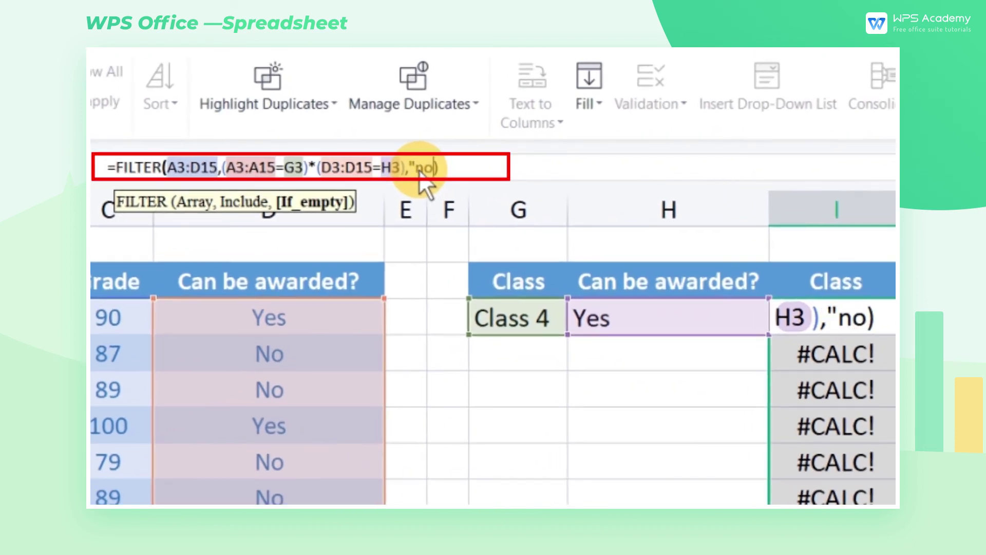
{"action": "type", "text": "nd"}
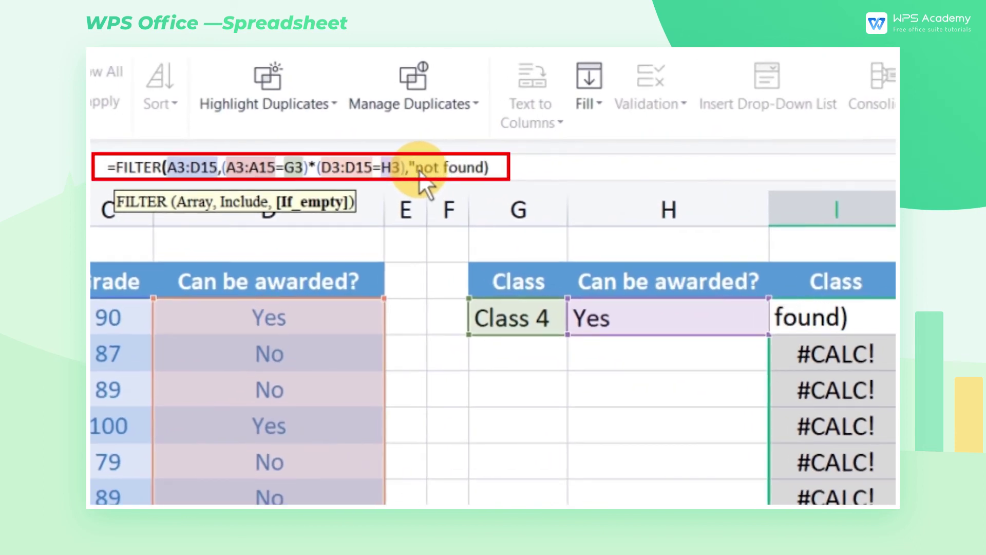
{"action": "type", "text": "\""}
{"action": "key", "text": "ctrl+shift+Return"}
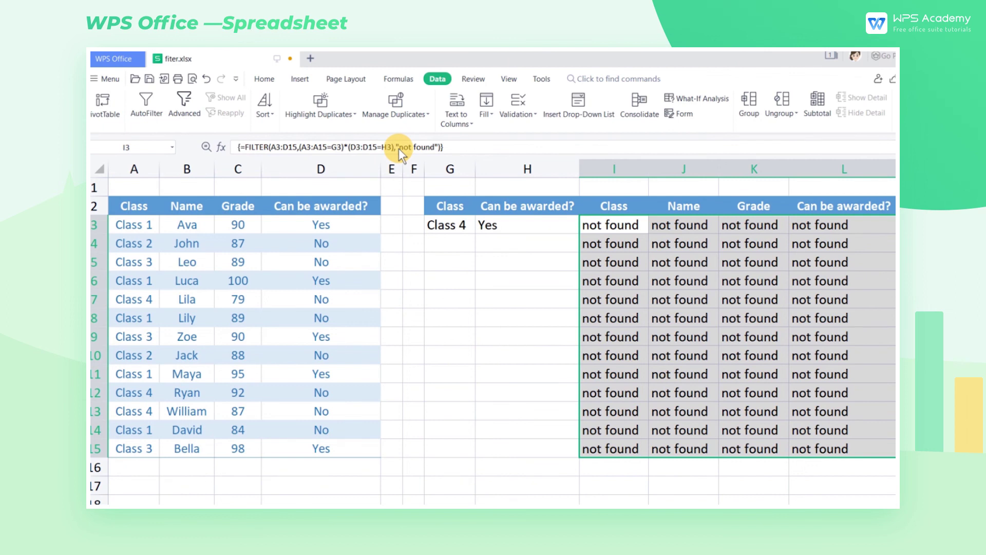